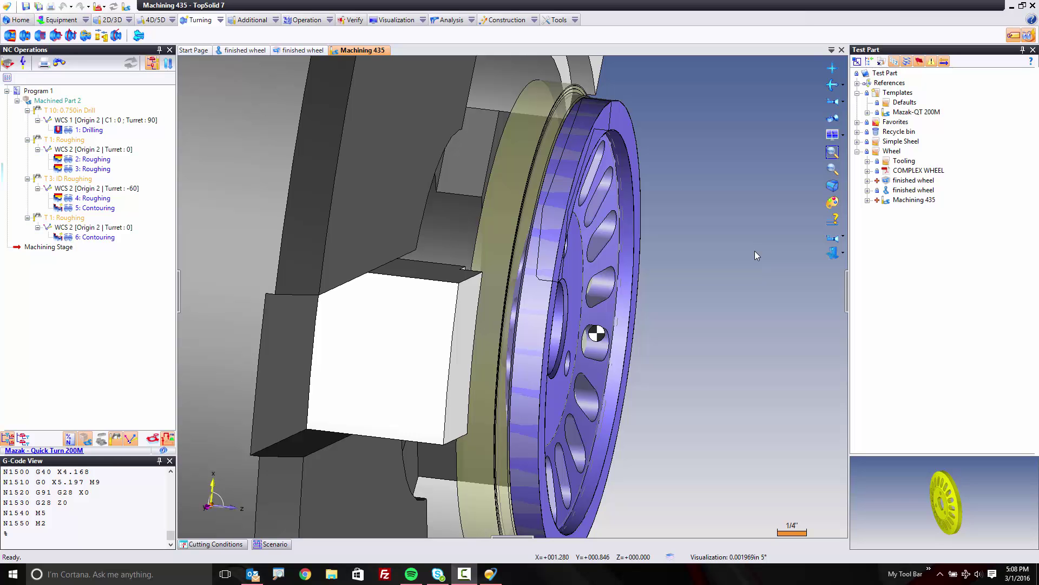
# Start a Hole Machining drilling operation on the small hub hole using the T5 twisted drill D5.00 L25.
pyautogui.moveTo(730, 320); pyautogui.dragTo(722, 356, button='middle')
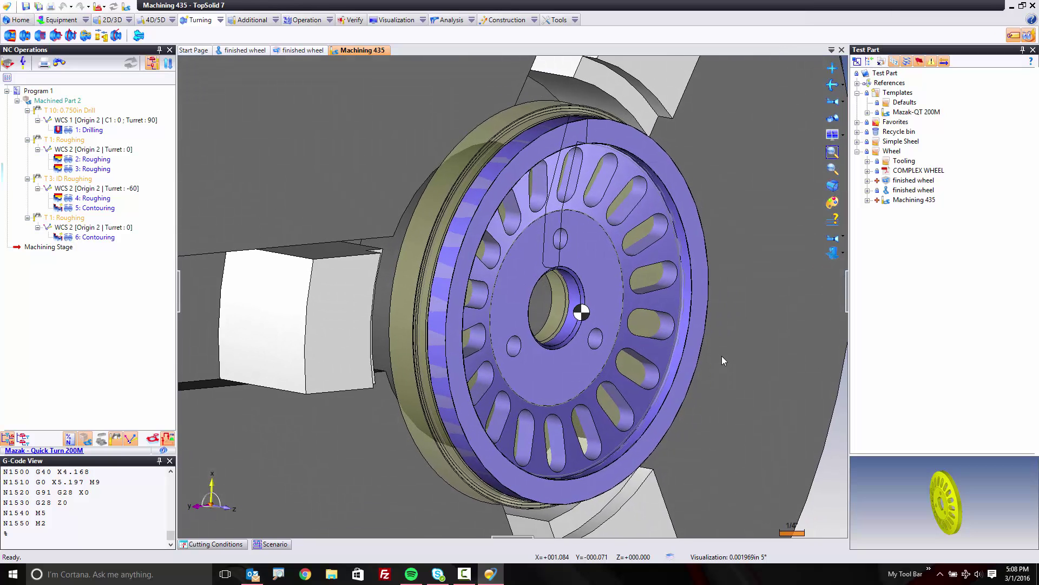
pyautogui.scroll(2, 722, 356)
pyautogui.scroll(2, 722, 356)
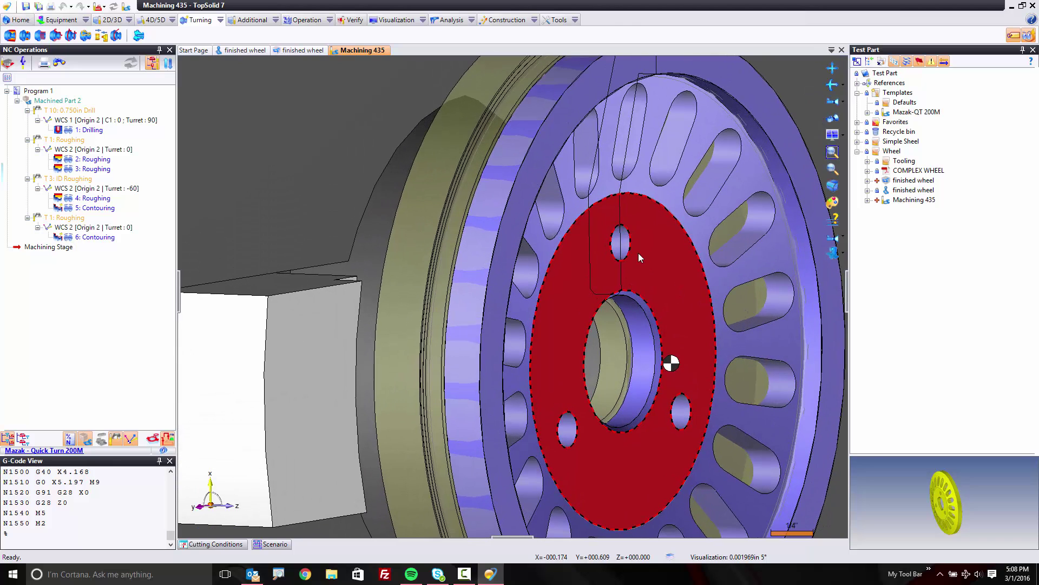
pyautogui.rightClick(626, 250)
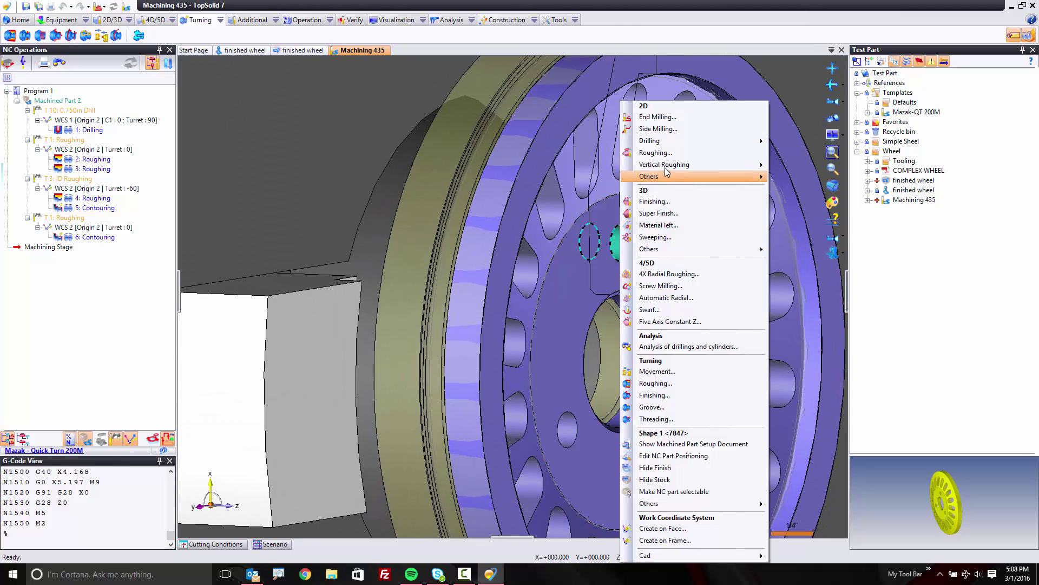
pyautogui.moveTo(681, 139)
pyautogui.click(790, 142)
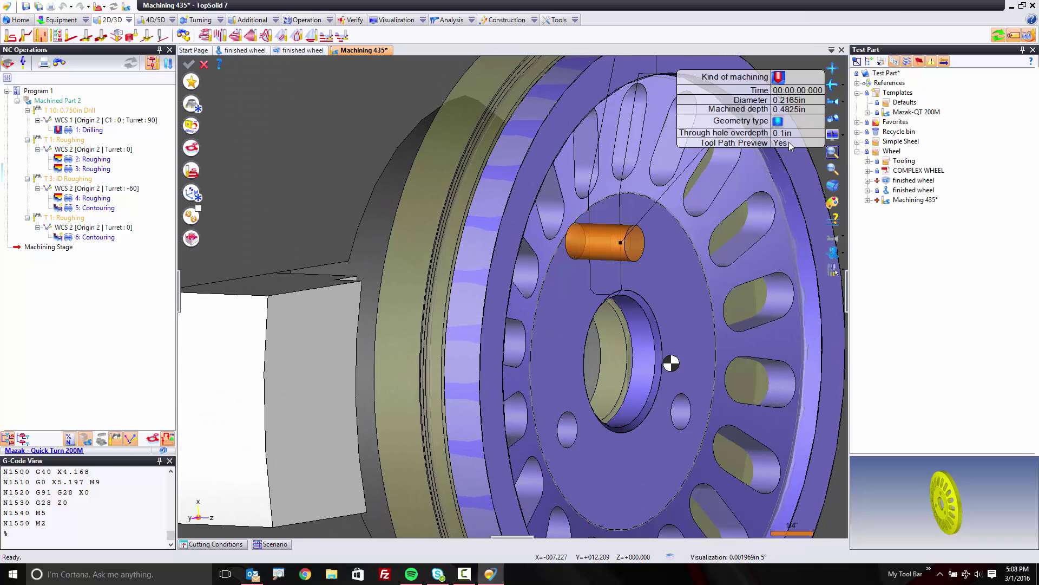
pyautogui.click(191, 104)
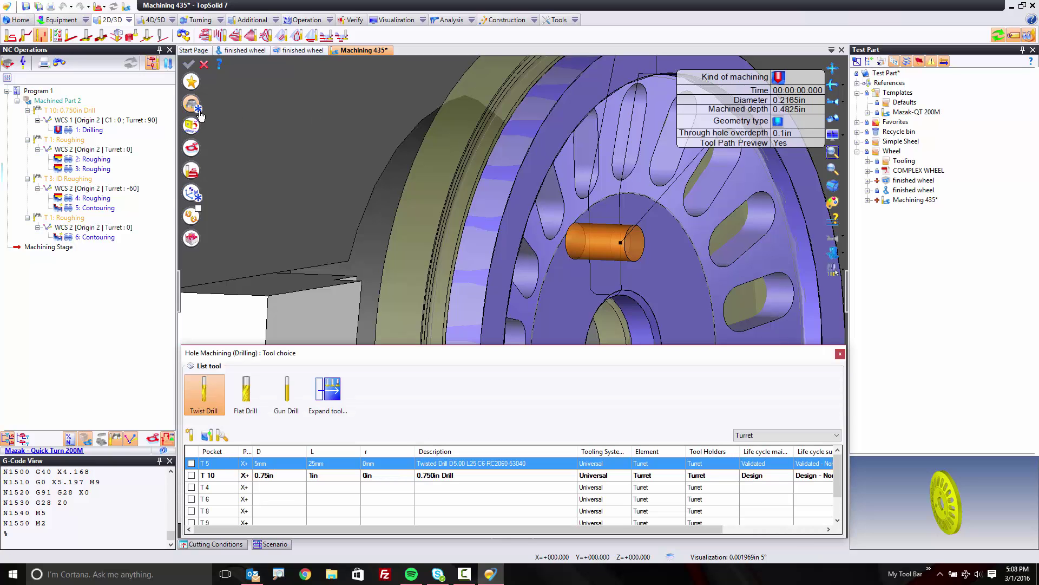
pyautogui.click(192, 463)
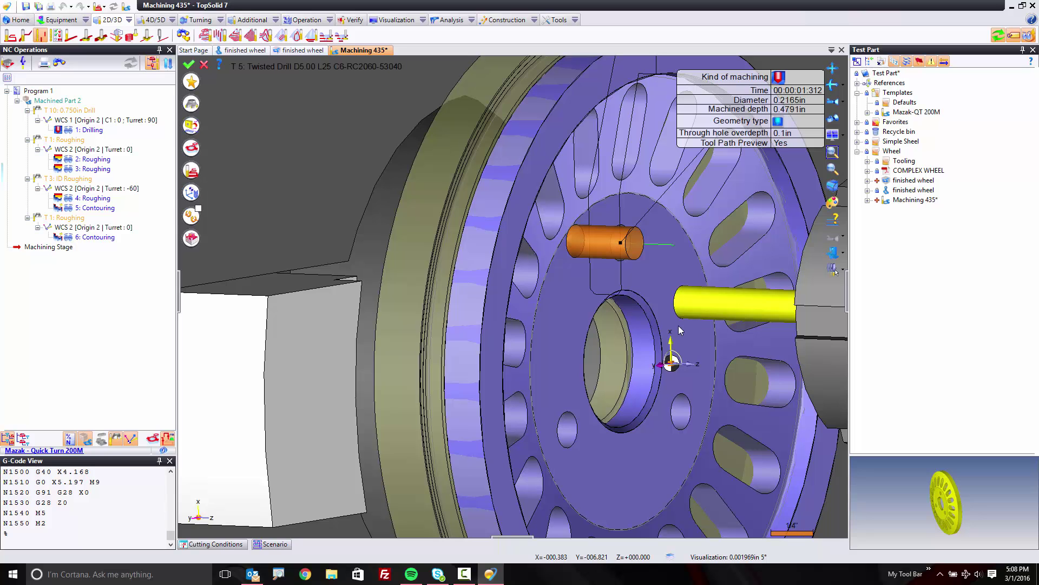
pyautogui.click(559, 434)
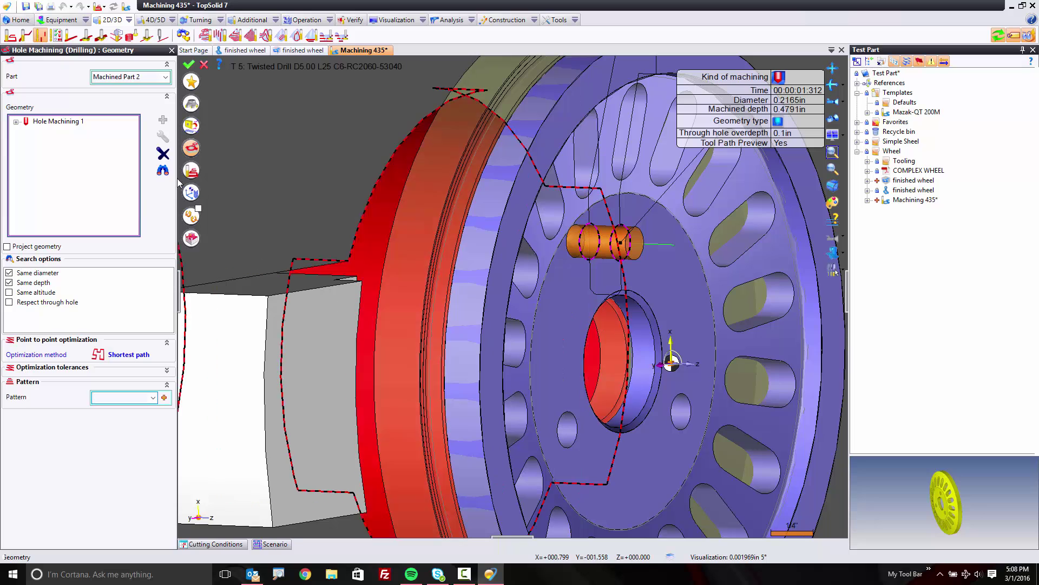
# Add the matching hub holes (Hole Machining 1–3) to the drilling, declining partial cylinders.
pyautogui.click(164, 172)
pyautogui.click(551, 305)
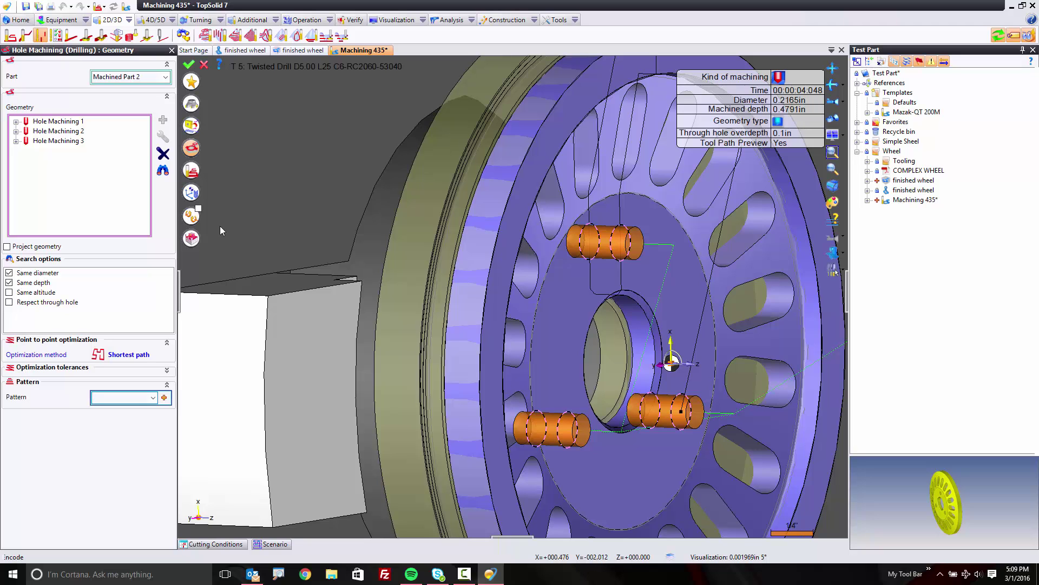
pyautogui.click(192, 219)
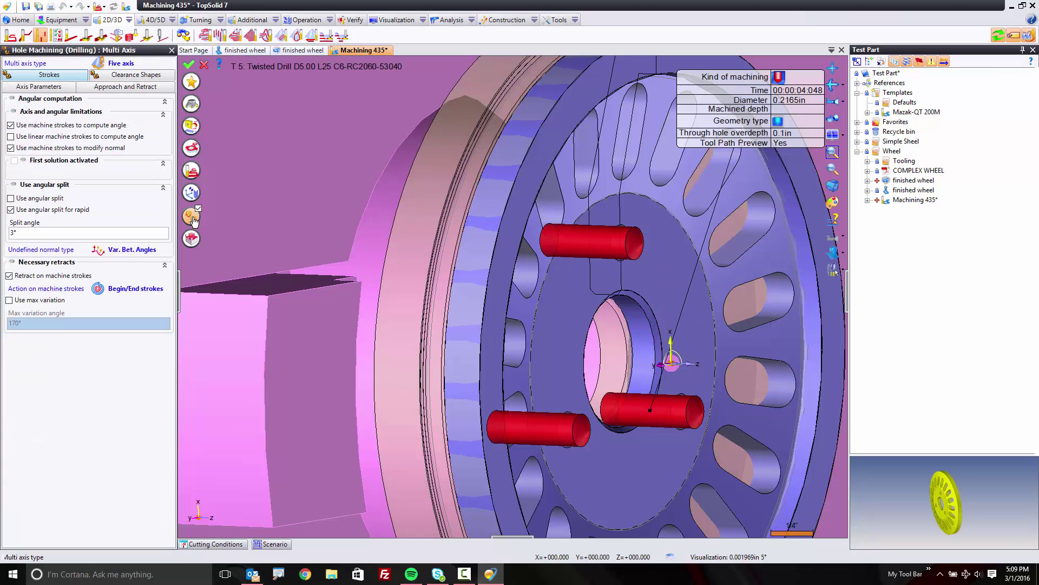
# Set the drilling to four-axis axial and optimize the hole order in the C- direction.
pyautogui.click(125, 63)
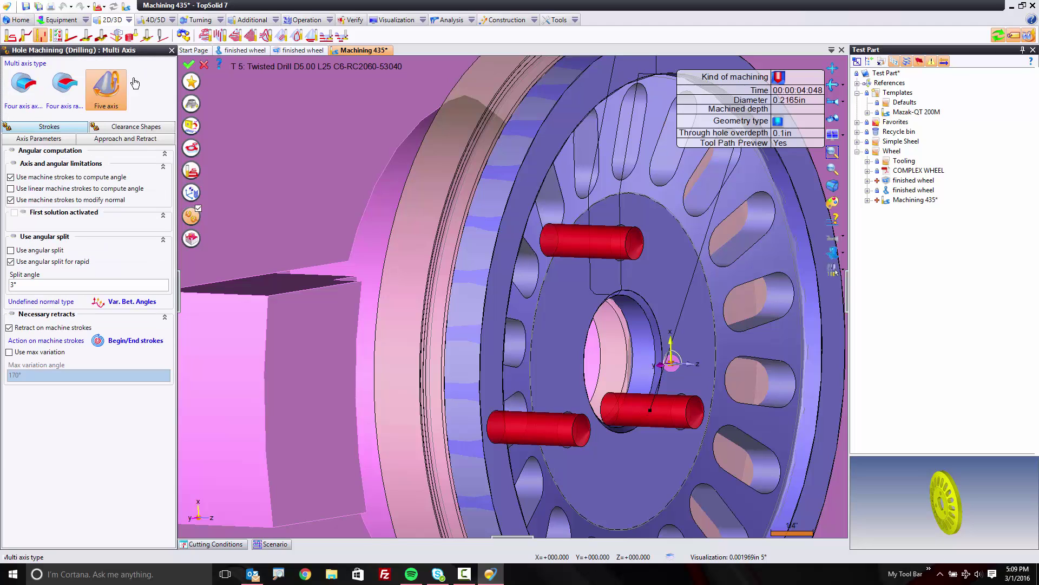
pyautogui.click(25, 91)
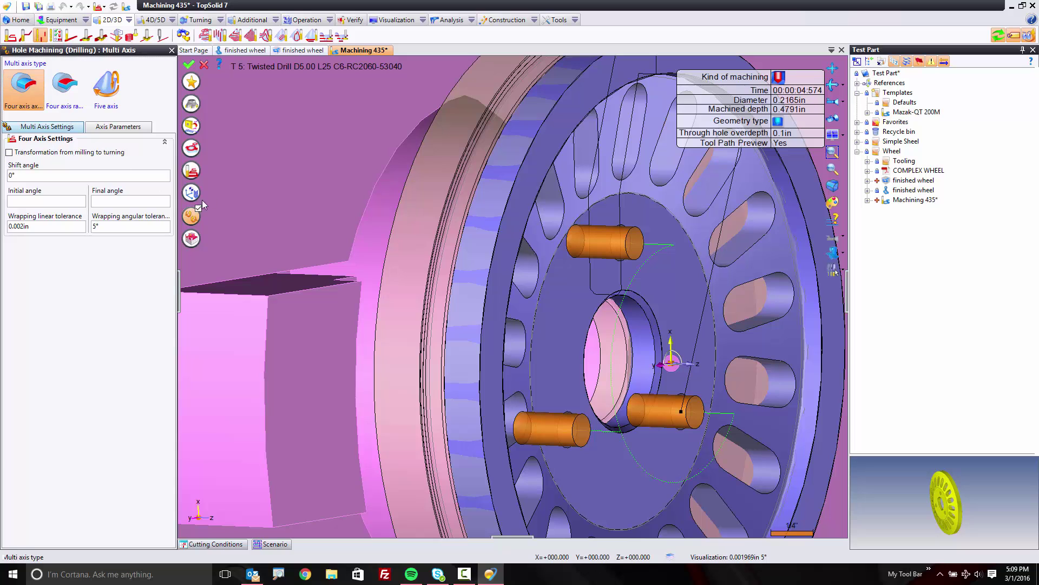
pyautogui.click(193, 150)
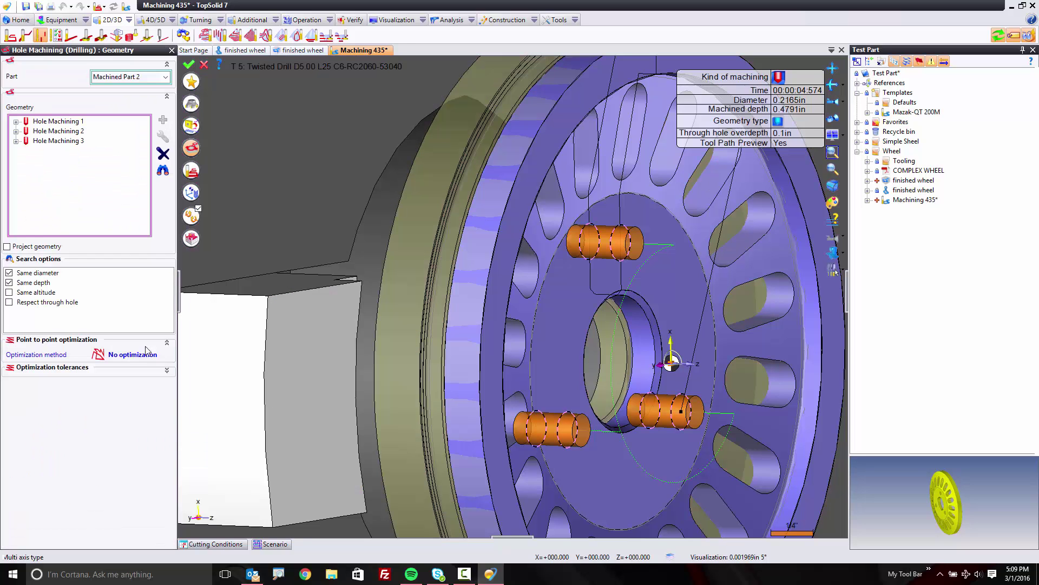
pyautogui.click(125, 357)
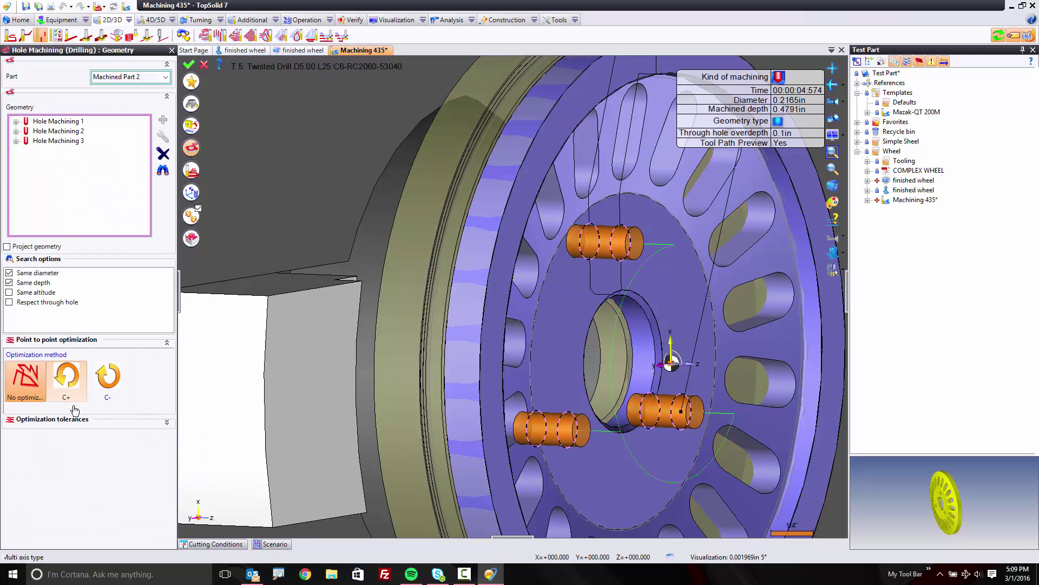
pyautogui.click(111, 382)
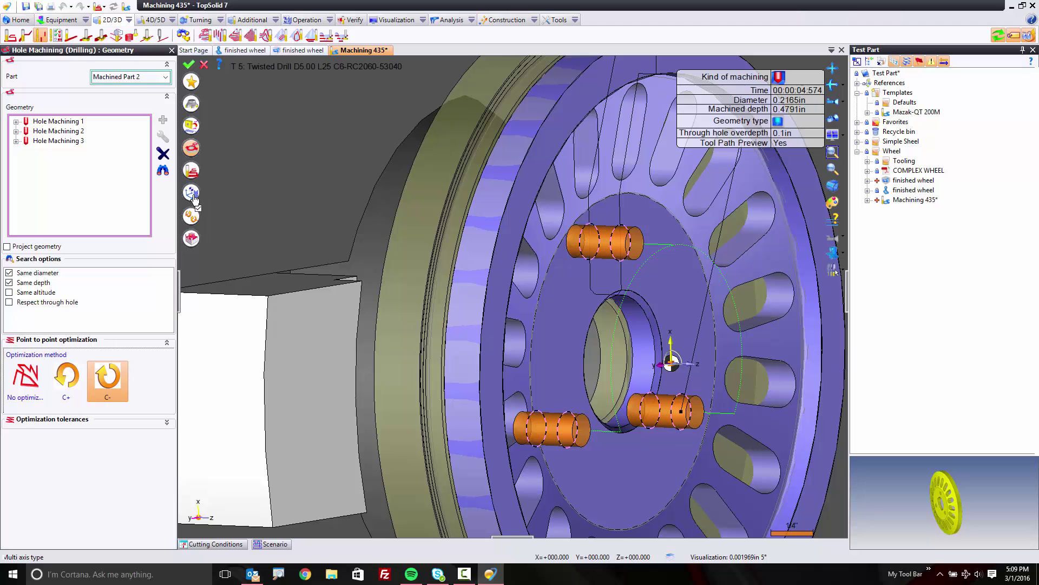
# Enable standard pecking with 0.1 first and other depth passes, then validate the axial drilling.
pyautogui.click(192, 174)
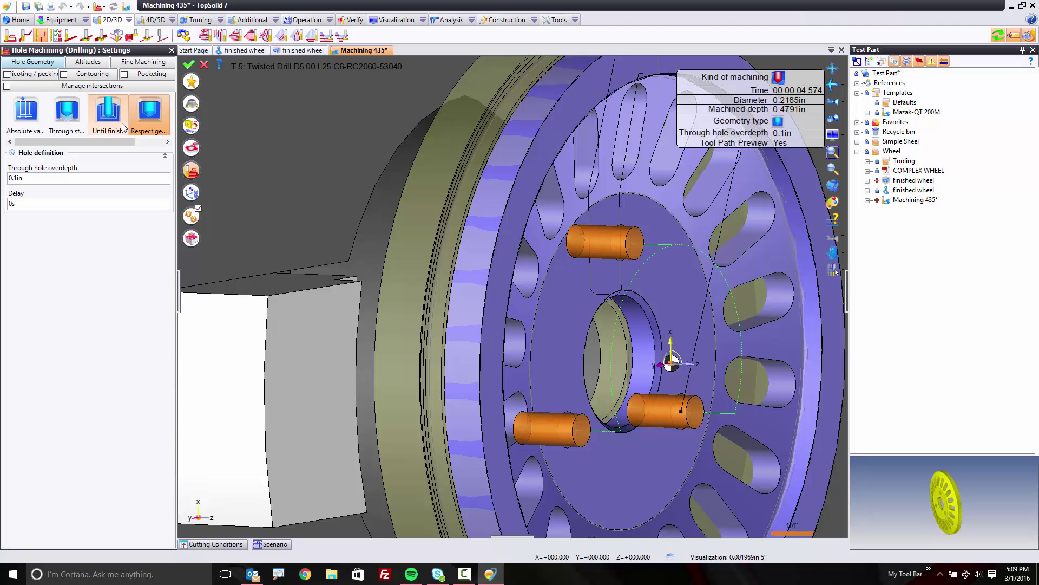
pyautogui.click(24, 78)
pyautogui.click(8, 74)
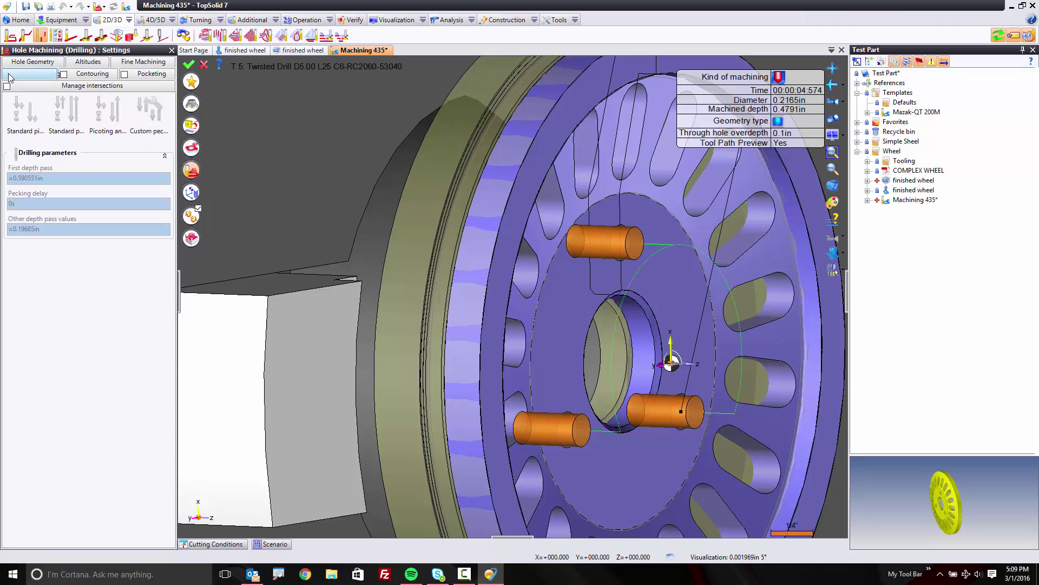
pyautogui.click(26, 114)
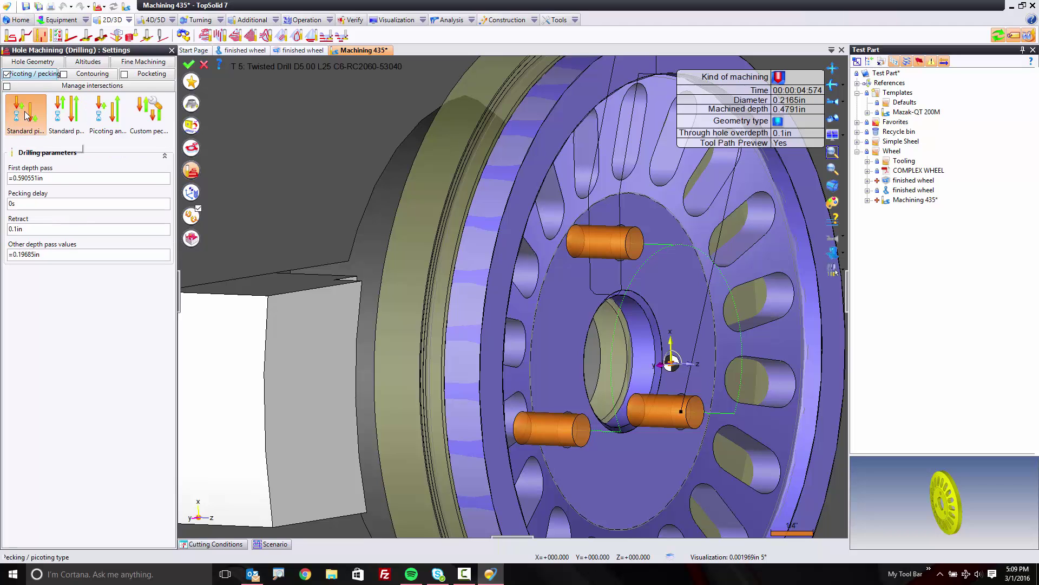
pyautogui.click(59, 179)
pyautogui.write('0.1')
pyautogui.press('Tab')
pyautogui.press('Tab')
pyautogui.press('Tab')
pyautogui.write('0.1')
pyautogui.press('Tab')
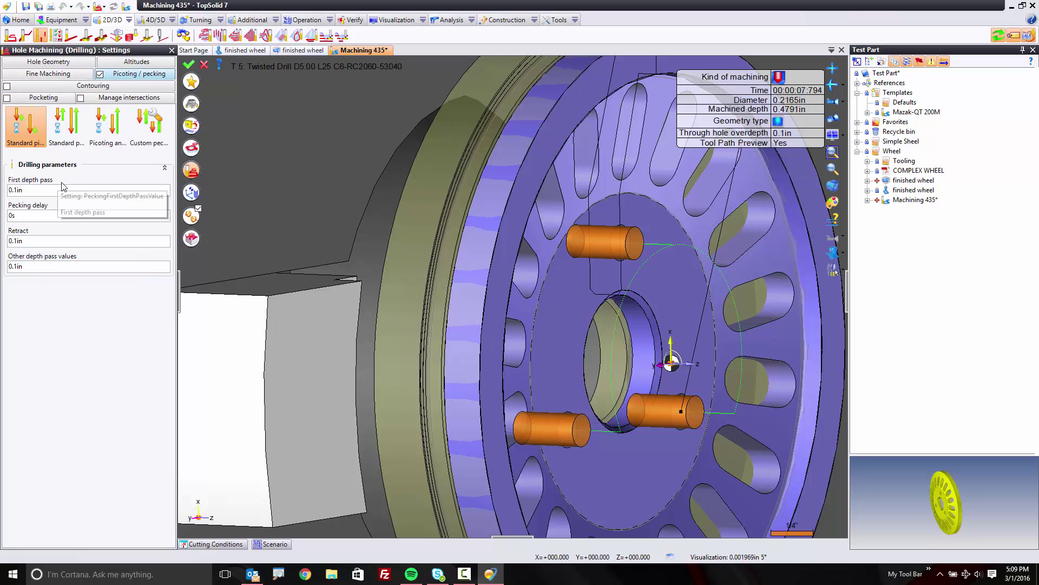
pyautogui.click(190, 66)
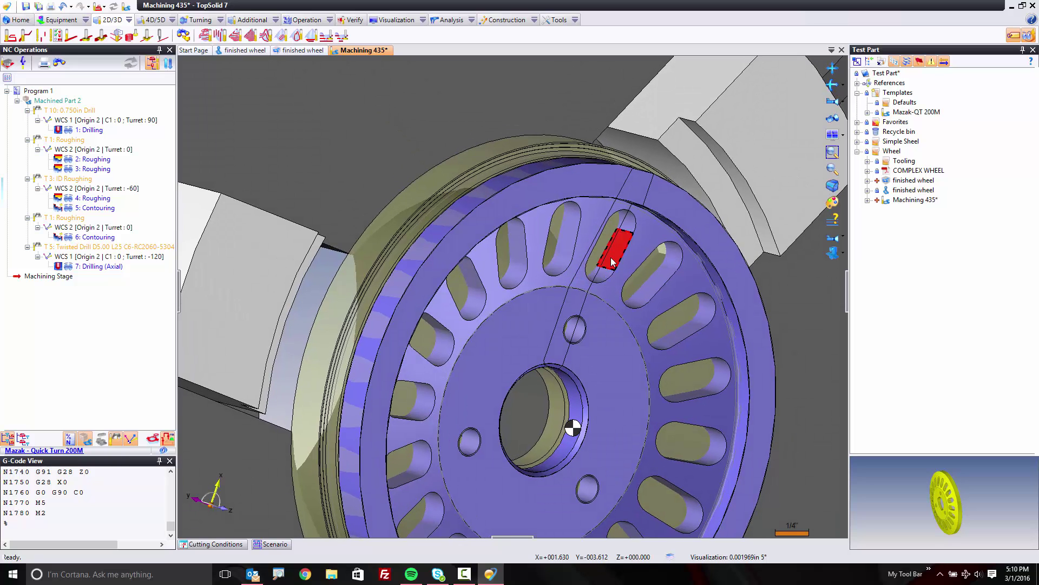
# Start a side-milling operation on a wheel slot face with the T7 .1875 end mill.
pyautogui.rightClick(611, 261)
pyautogui.click(655, 105)
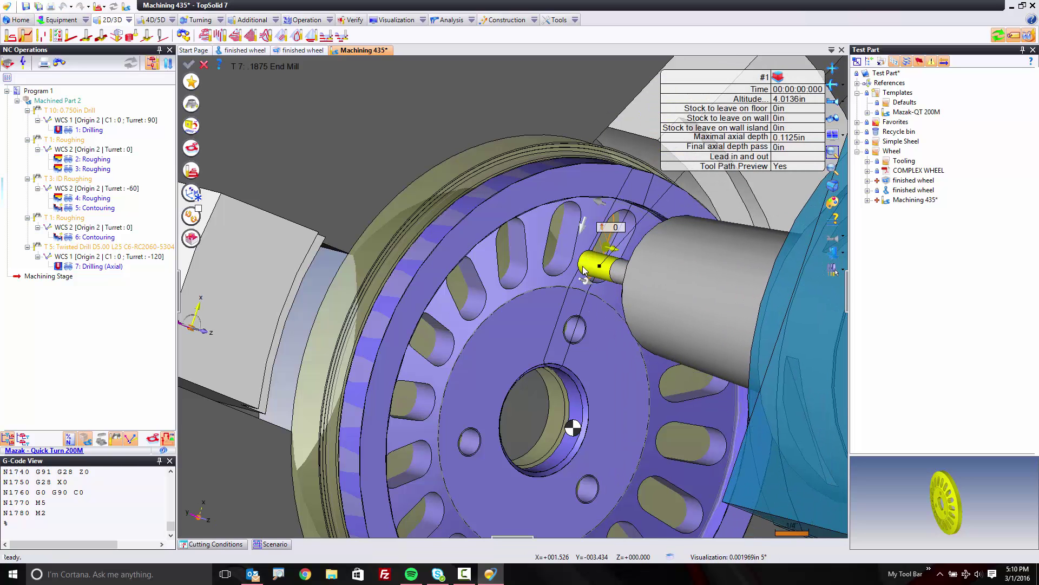
pyautogui.scroll(3, 617, 248)
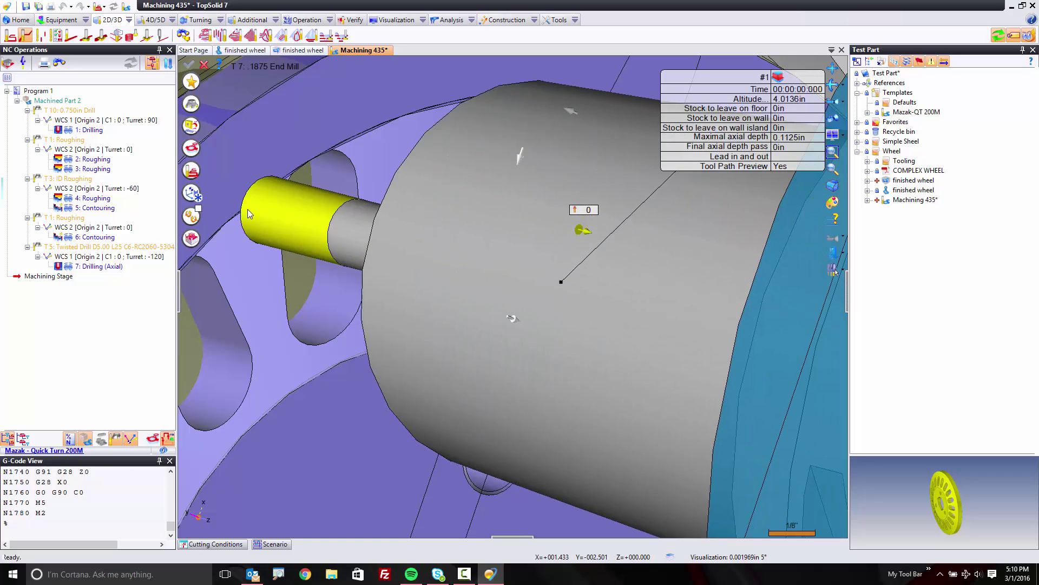
pyautogui.click(196, 216)
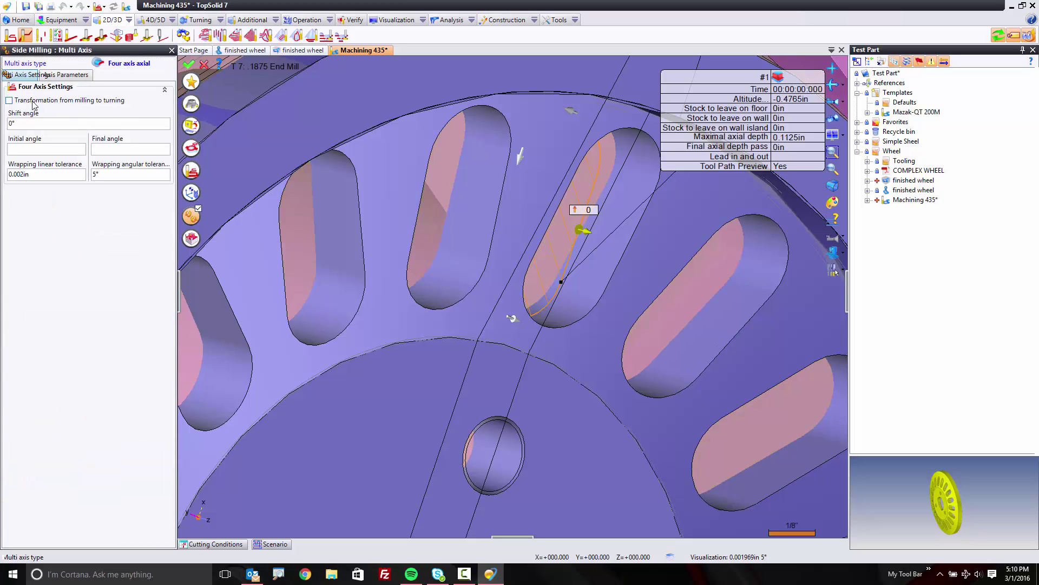
# Enable milling-to-turning transformation in the side milling with a 0° initial angle.
pyautogui.click(8, 102)
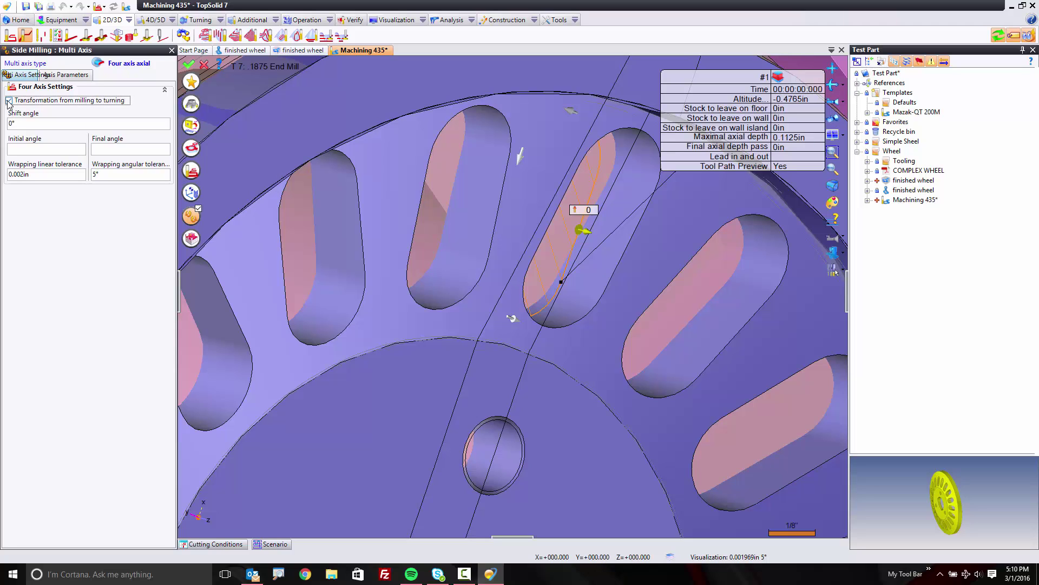
pyautogui.click(29, 150)
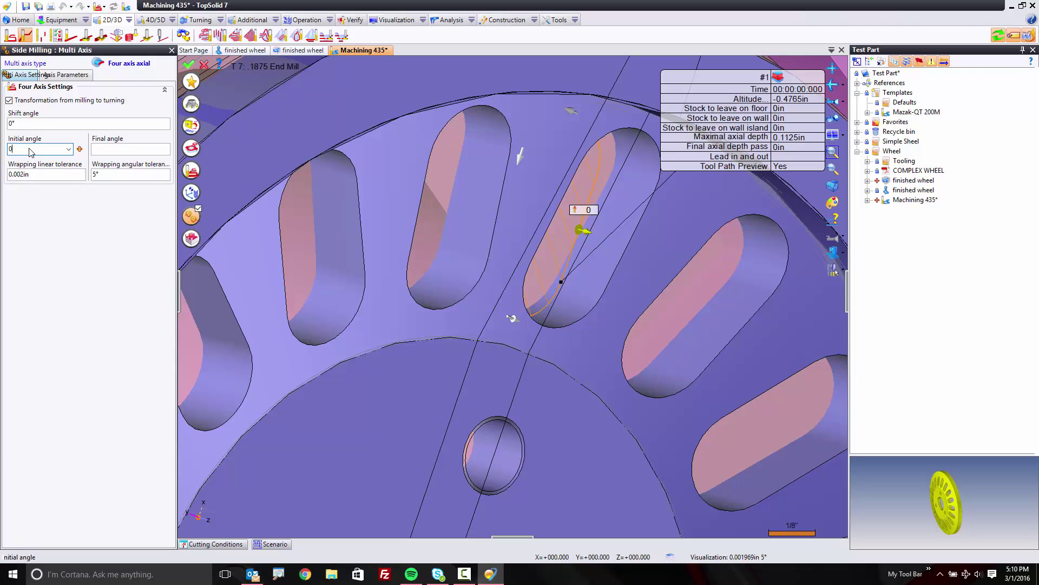
pyautogui.press('Tab')
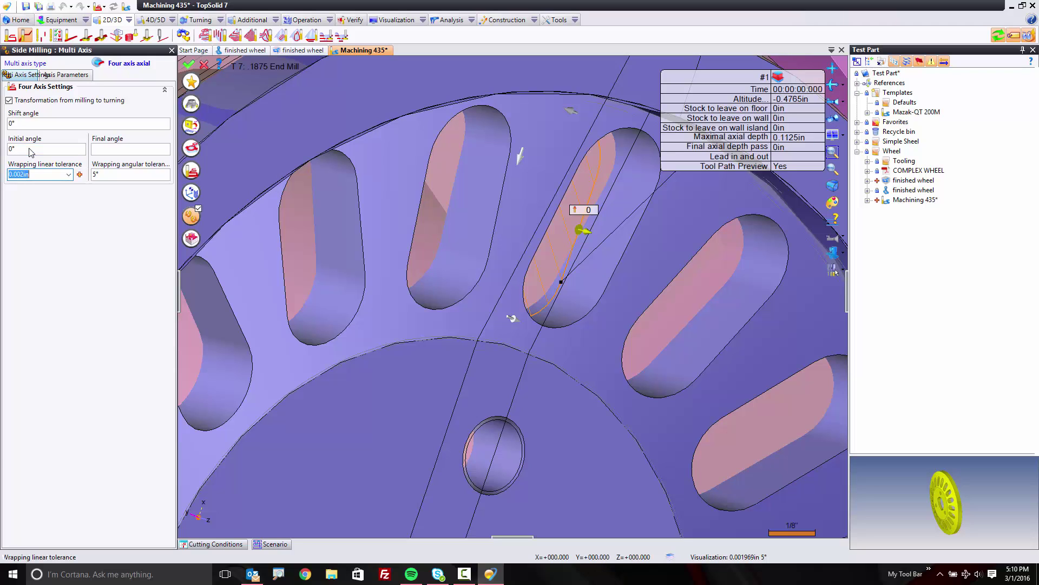
pyautogui.click(191, 172)
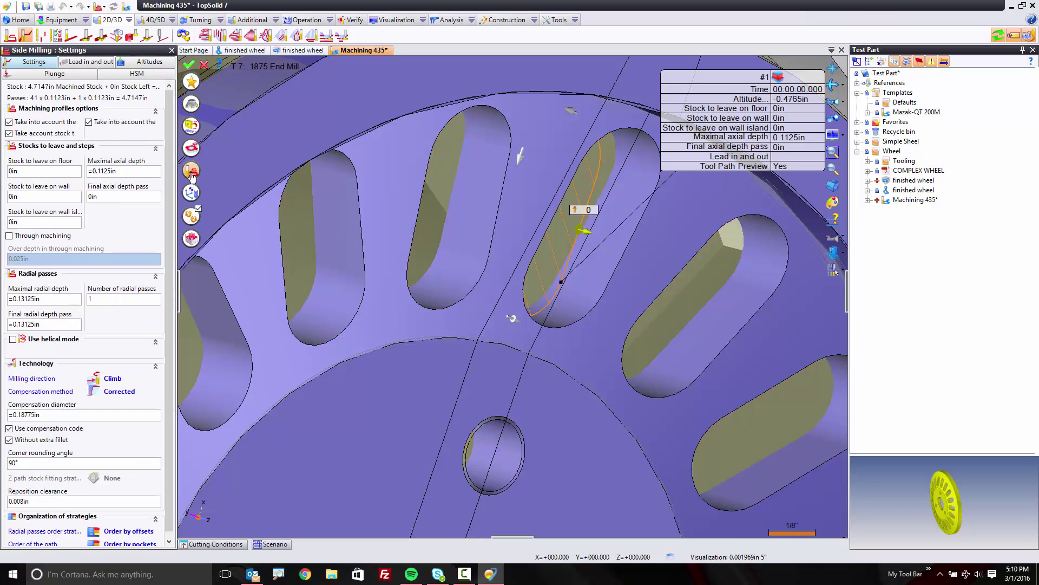
# Set the maximal axial depth to 0.0625in and the compensation method to Shifted.
pyautogui.click(128, 172)
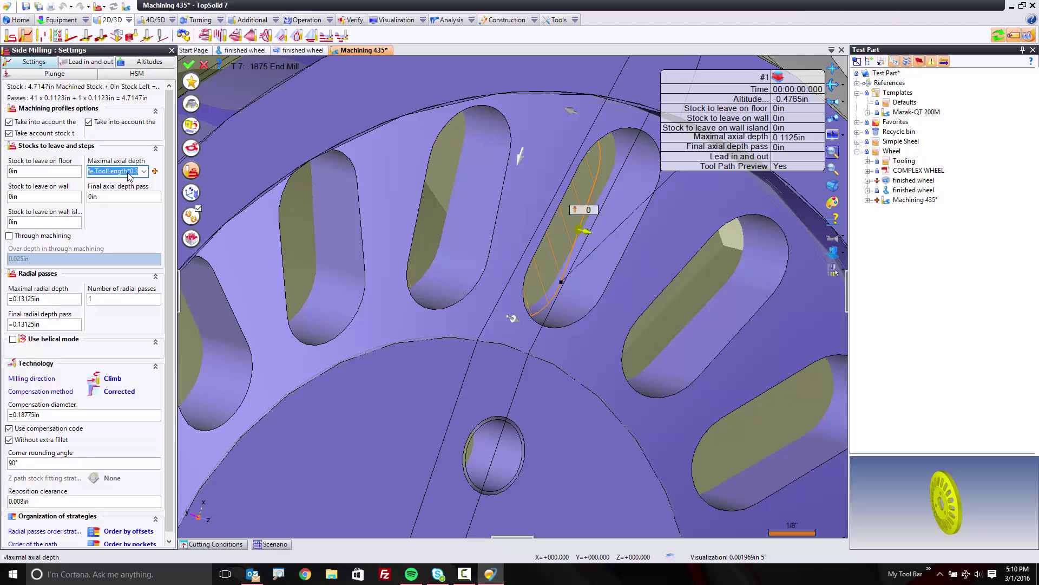
pyautogui.write('.0625')
pyautogui.press('Tab')
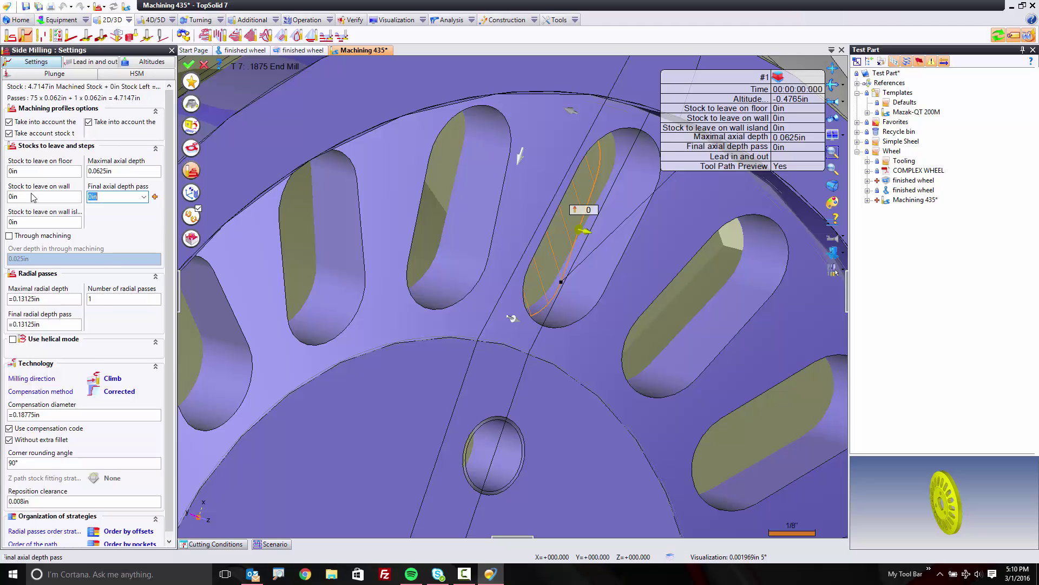
pyautogui.click(120, 395)
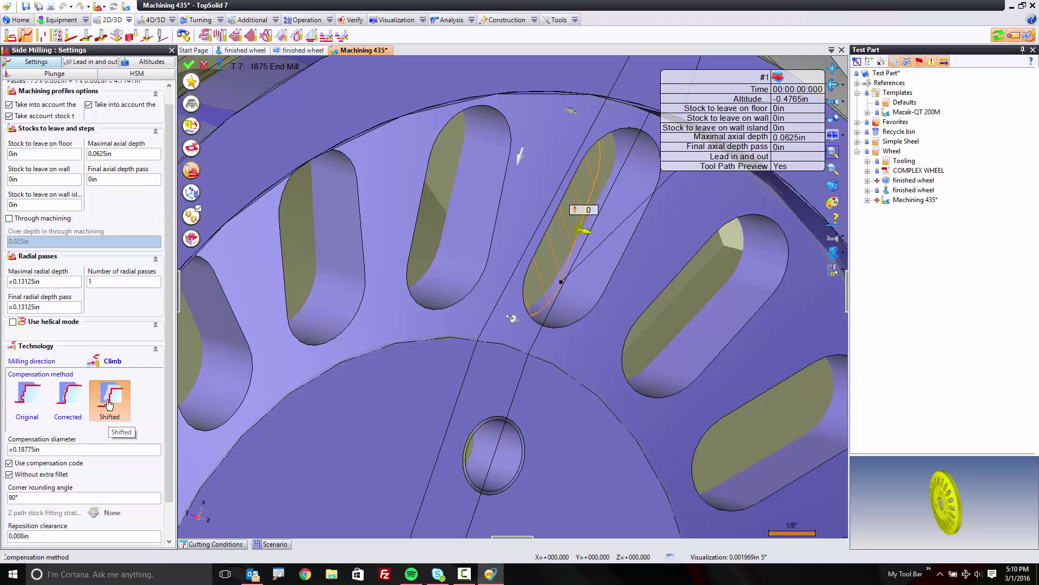
pyautogui.click(108, 407)
# Set the lead-in distance to 0.05in and the lead radius angle to 45°.
pyautogui.click(94, 62)
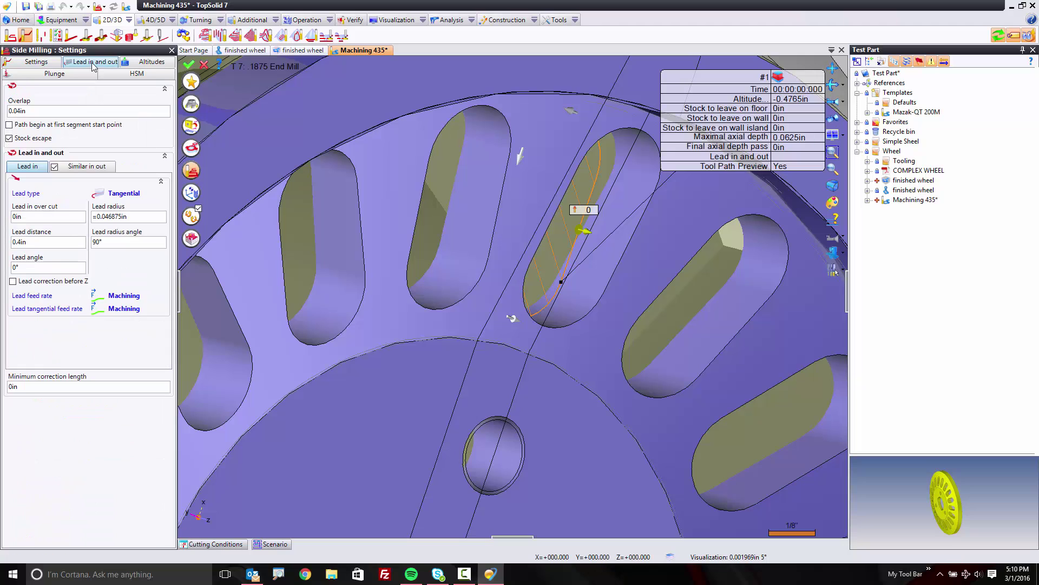
pyautogui.click(53, 242)
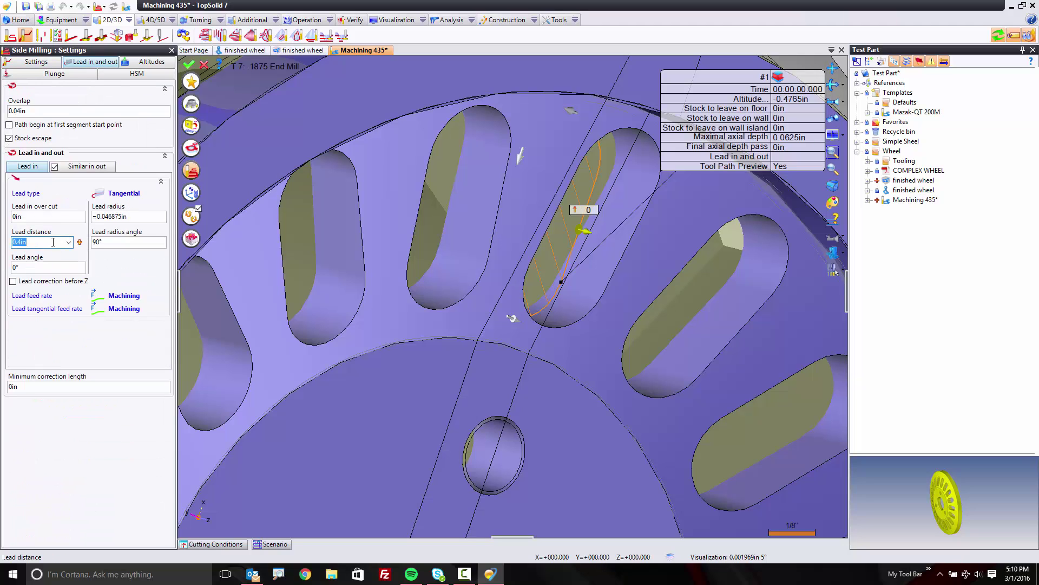
pyautogui.write('0.05')
pyautogui.press('Tab')
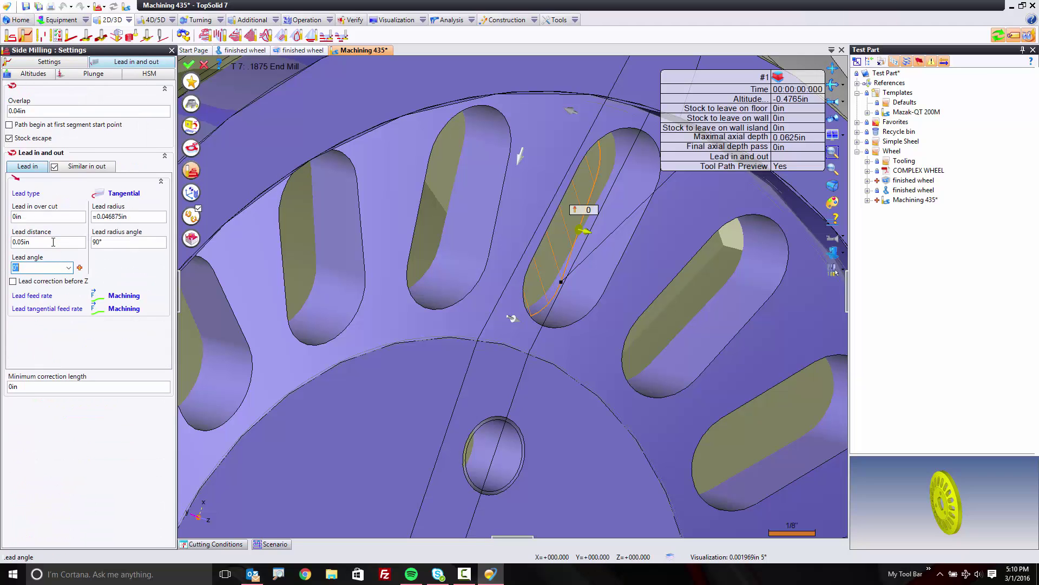
pyautogui.click(108, 244)
pyautogui.write('45')
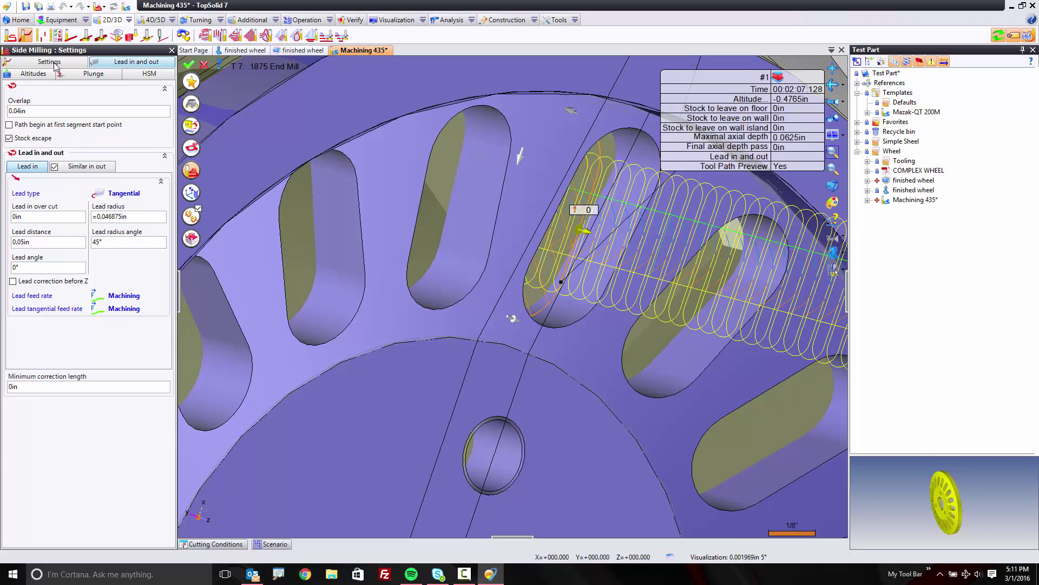
# Limit machining altitude to a slot face's minimum (-0.5423in) and starting altitude to a face's maximum (-0.2003in).
pyautogui.click(30, 76)
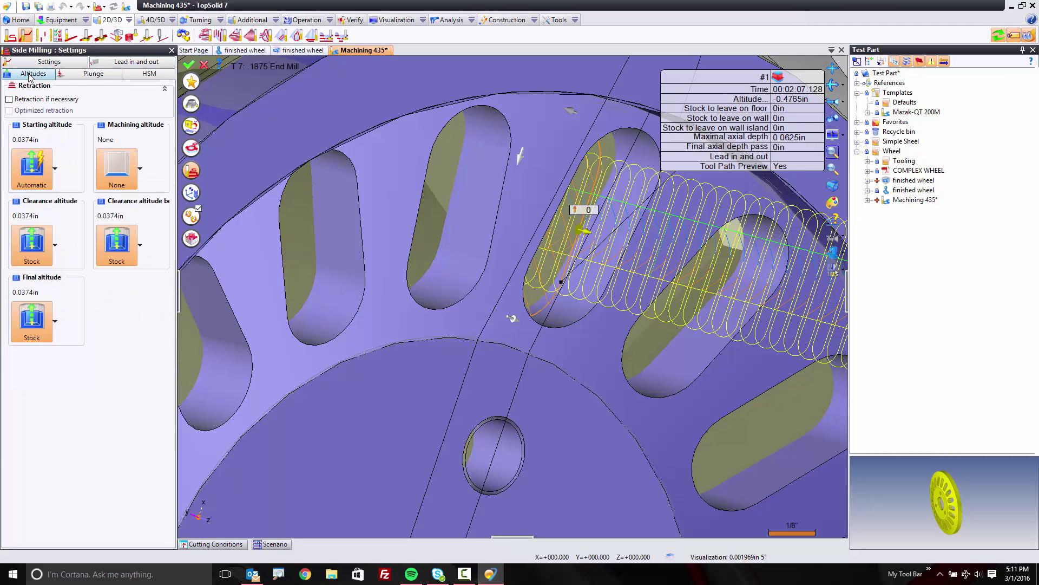
pyautogui.click(140, 169)
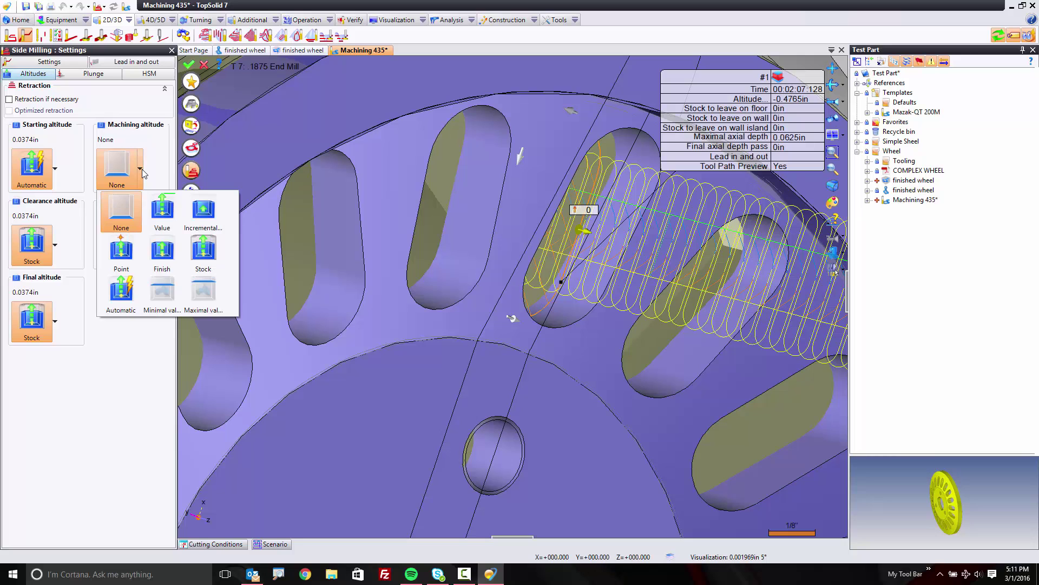
pyautogui.click(162, 290)
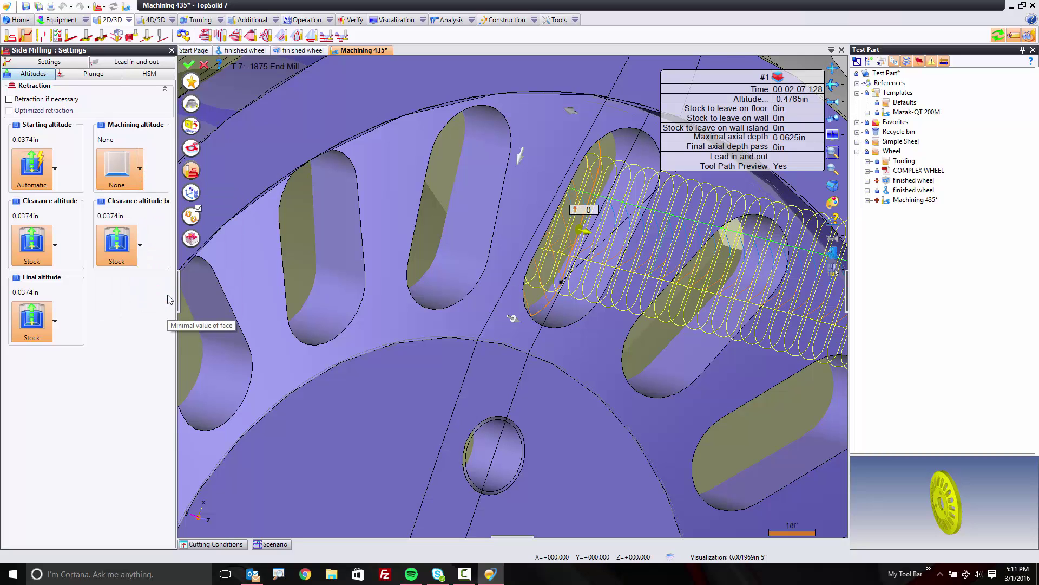
pyautogui.click(560, 321)
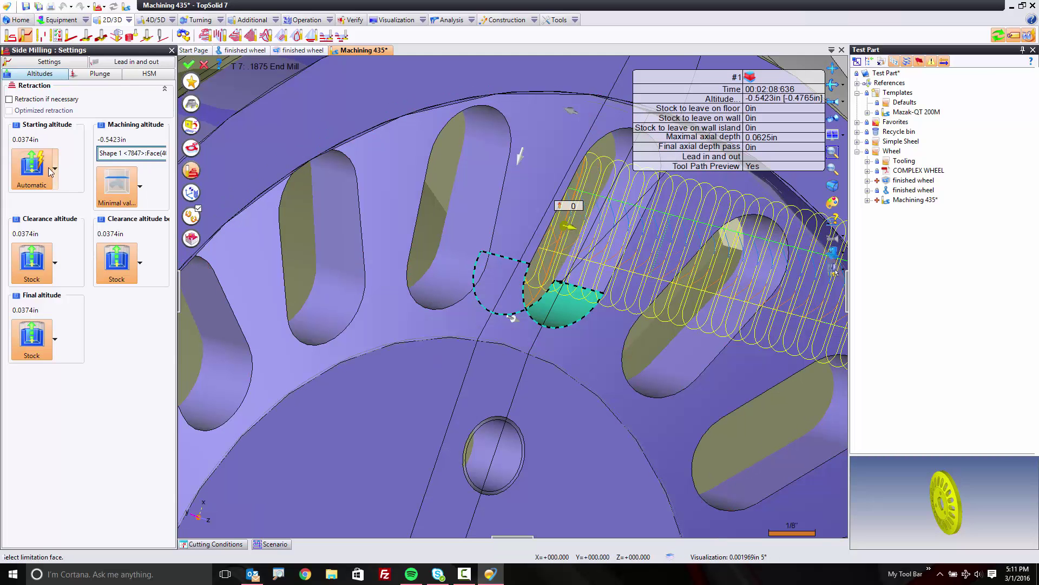
pyautogui.click(55, 168)
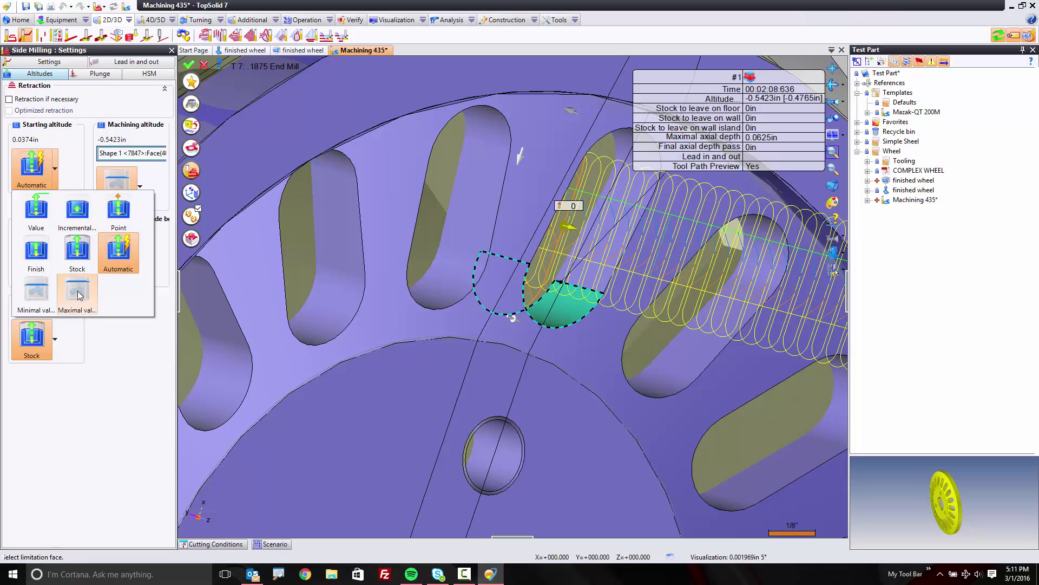
pyautogui.click(81, 292)
pyautogui.click(492, 162)
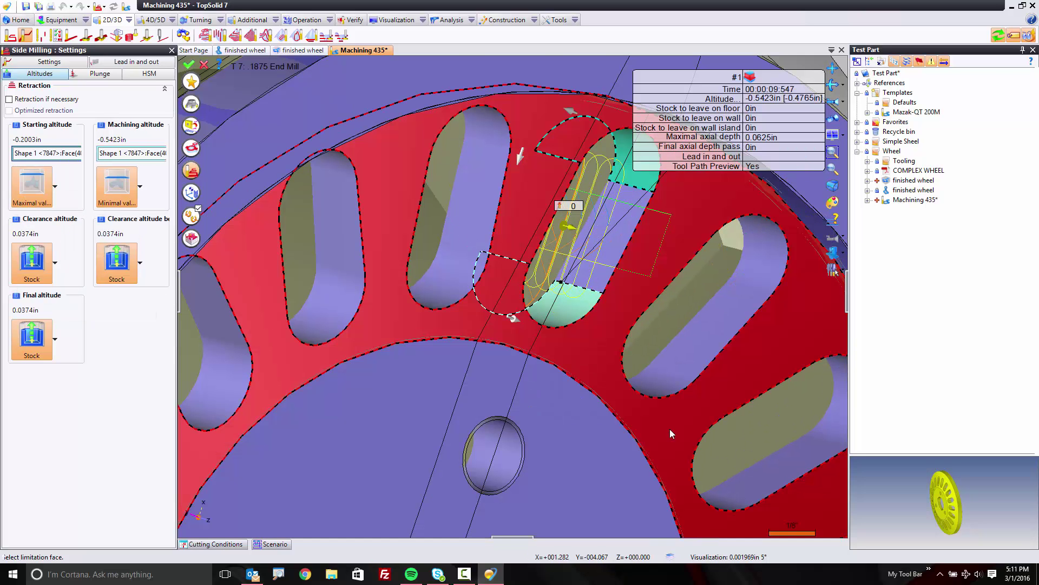
# Validate the side milling as operation 8, then run and close its machine simulation.
pyautogui.click(190, 66)
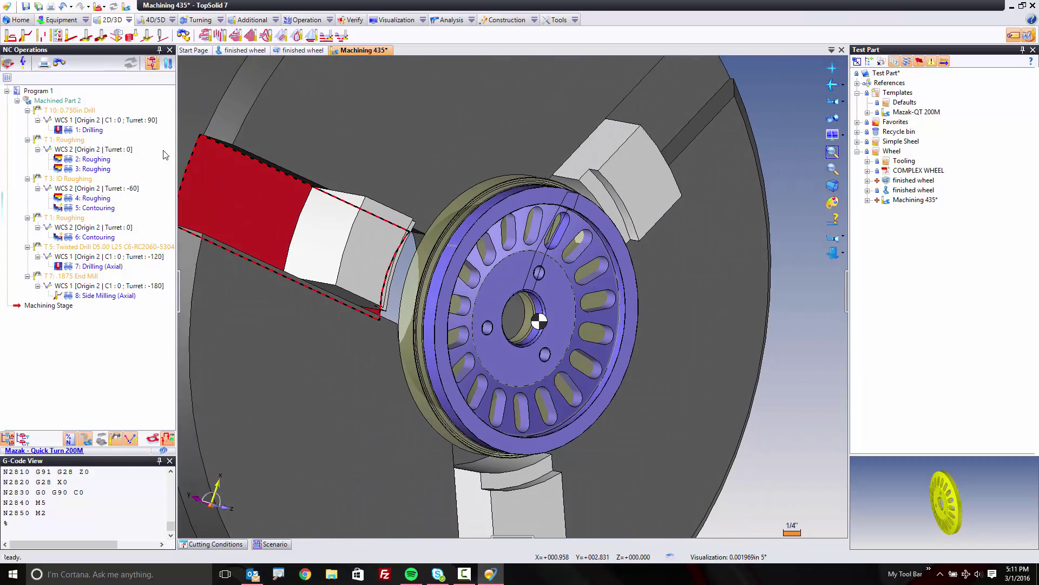
pyautogui.click(98, 296)
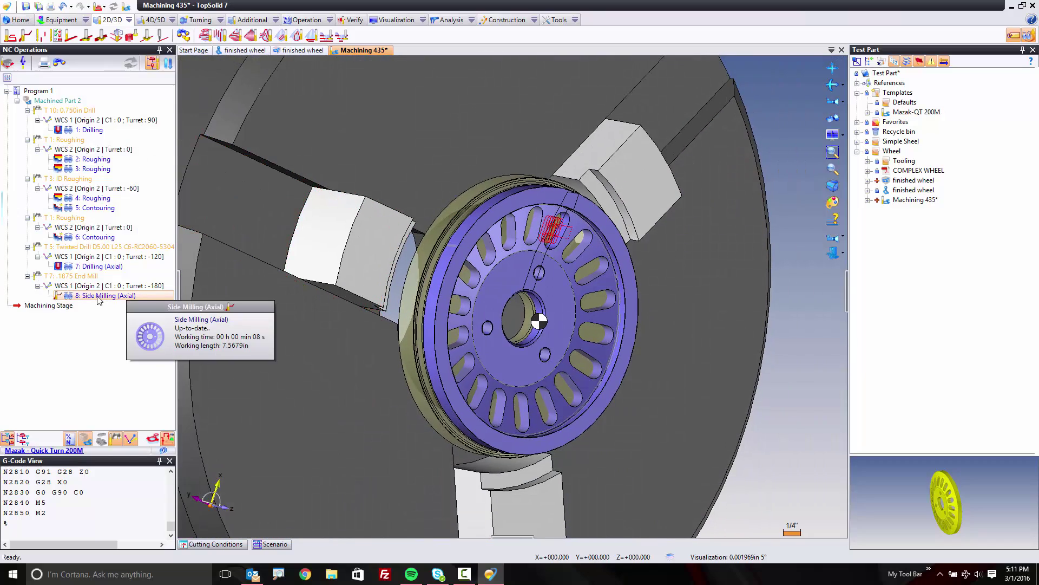
pyautogui.doubleClick(57, 297)
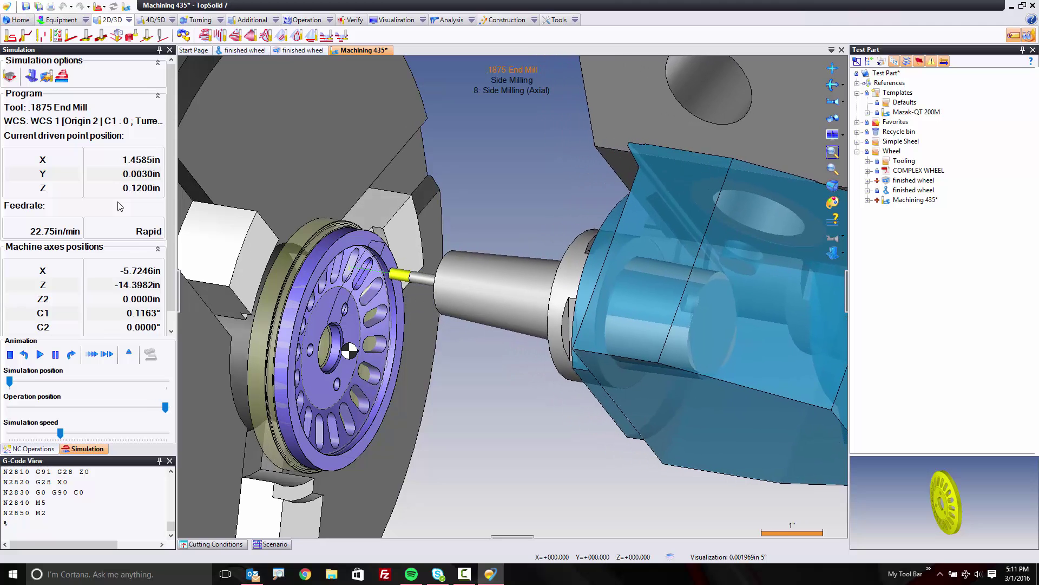
pyautogui.click(127, 354)
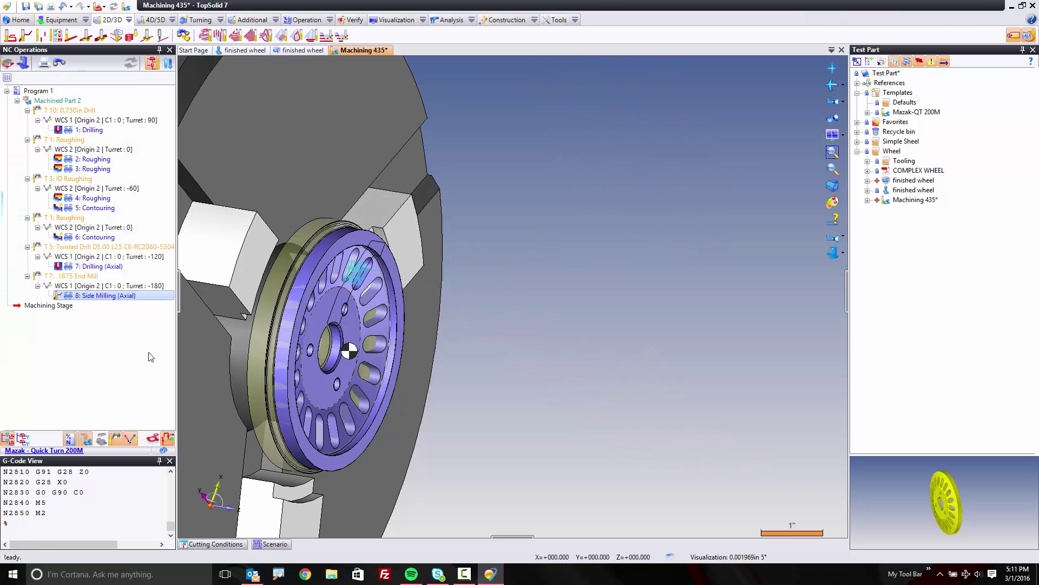
pyautogui.scroll(-3, 564, 331)
# Reopen Side Milling operation 8's geometry and add the second and third slot faces.
pyautogui.doubleClick(563, 333)
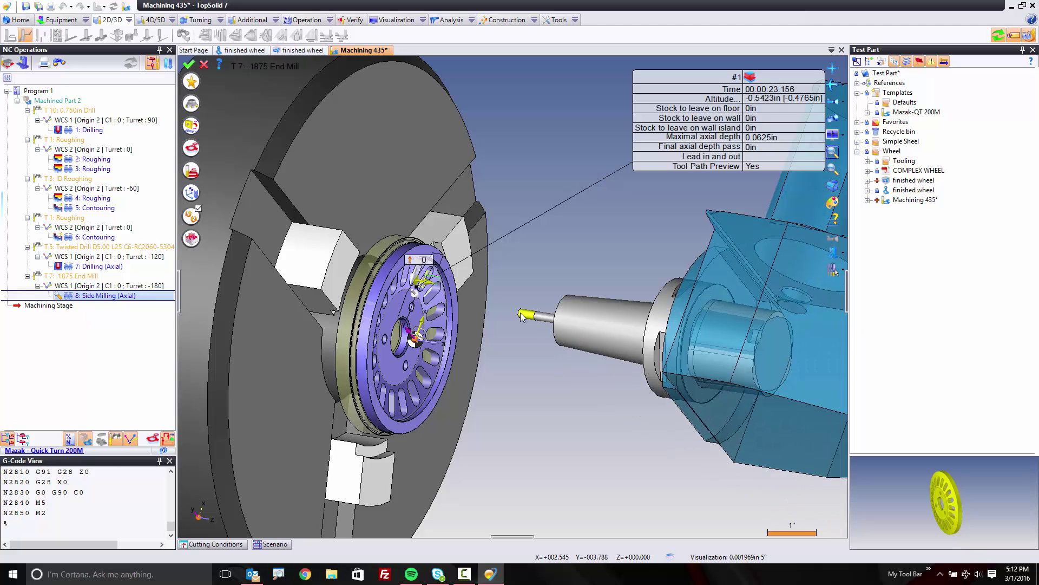
pyautogui.click(501, 252)
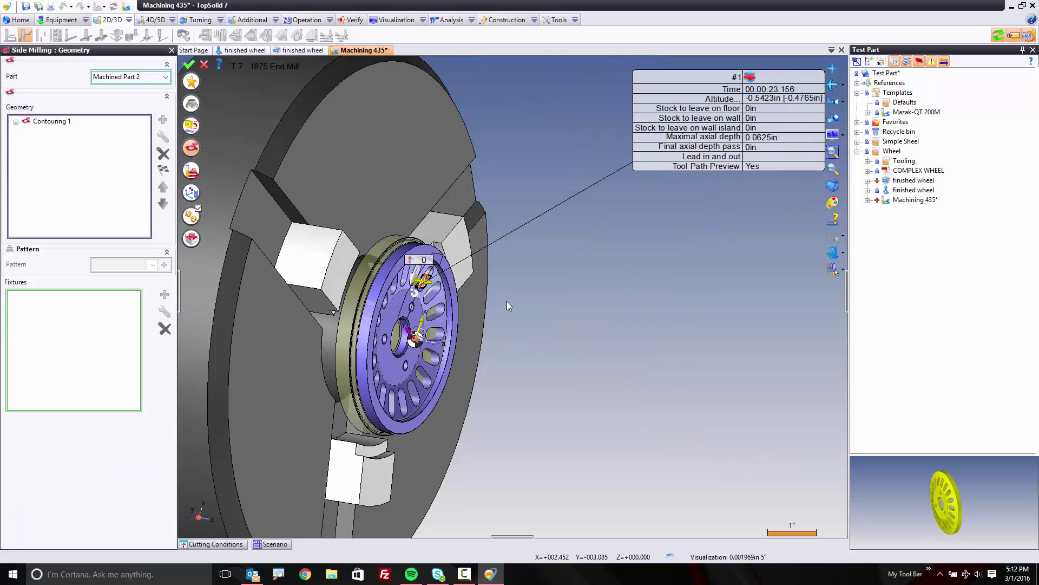
pyautogui.scroll(3, 507, 301)
pyautogui.scroll(4, 507, 301)
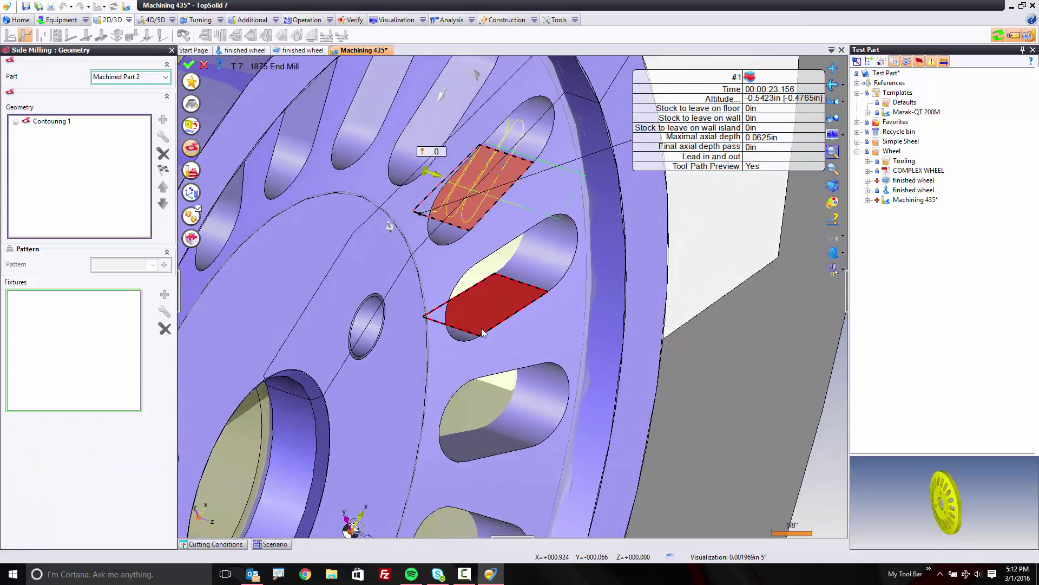
pyautogui.click(501, 304)
pyautogui.moveTo(558, 435); pyautogui.dragTo(524, 378, button='middle')
pyautogui.click(533, 402)
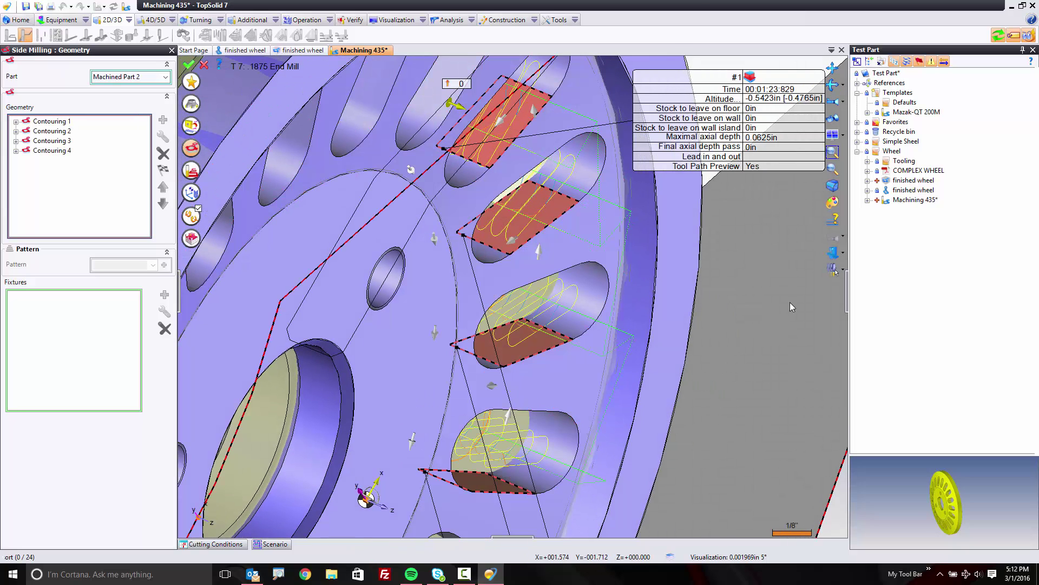
# Add four more slot faces to the geometry, working around the wheel.
pyautogui.scroll(-3, 704, 398)
pyautogui.moveTo(704, 398); pyautogui.dragTo(390, 400, button='middle')
pyautogui.click(308, 290)
pyautogui.click(289, 243)
pyautogui.click(310, 126)
pyautogui.moveTo(327, 179); pyautogui.dragTo(336, 307, button='middle')
pyautogui.moveTo(398, 207); pyautogui.dragTo(362, 306, button='middle')
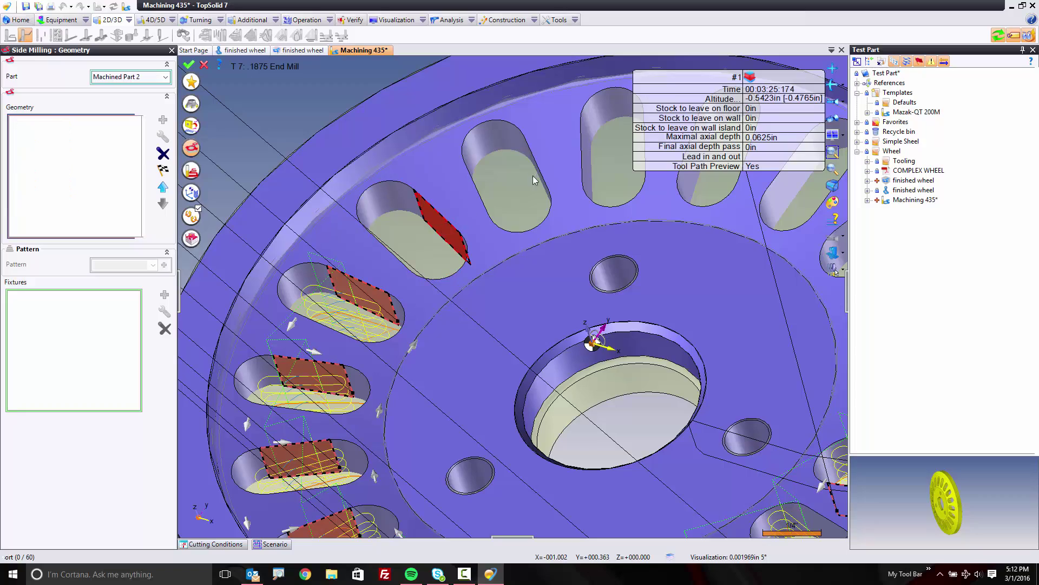
pyautogui.moveTo(543, 199); pyautogui.dragTo(402, 263, button='middle')
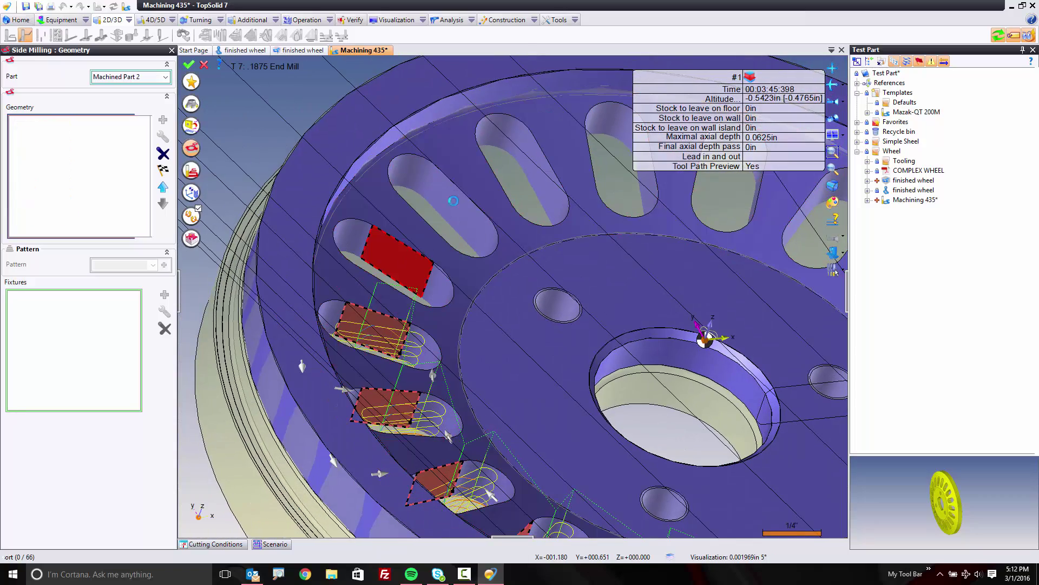
pyautogui.click(541, 179)
# Add the last slot face and validate the geometry so every slot gets a toolpath.
pyautogui.moveTo(542, 178); pyautogui.dragTo(503, 353, button='middle')
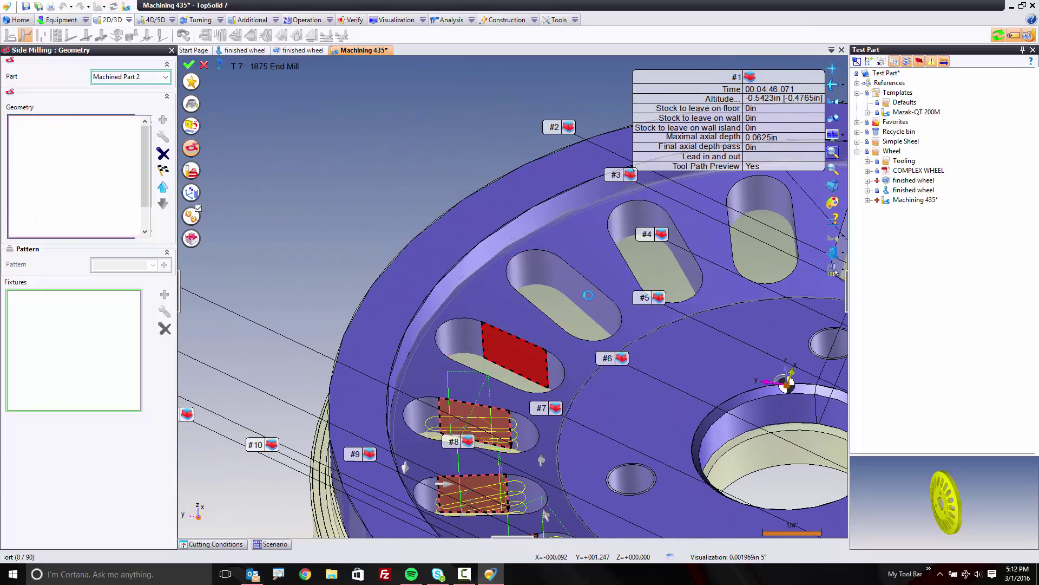
pyautogui.click(685, 265)
pyautogui.moveTo(685, 265); pyautogui.dragTo(593, 395, button='middle')
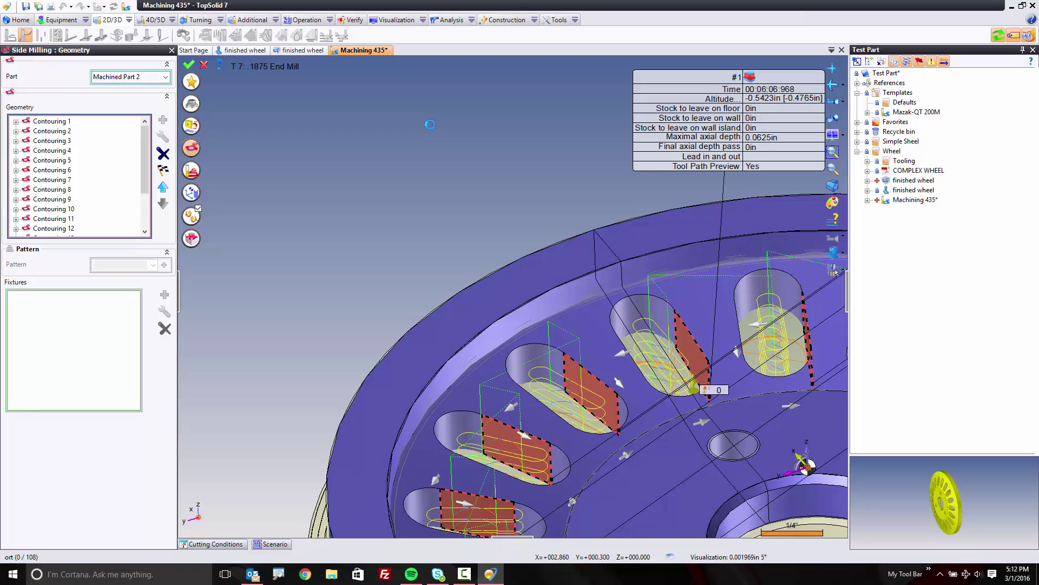
pyautogui.click(834, 269)
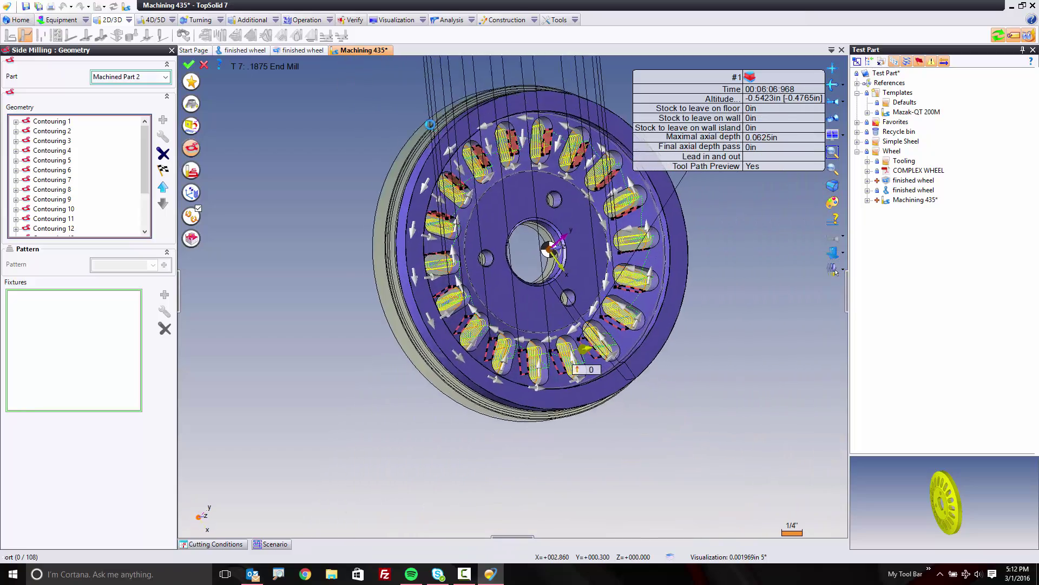
pyautogui.click(191, 66)
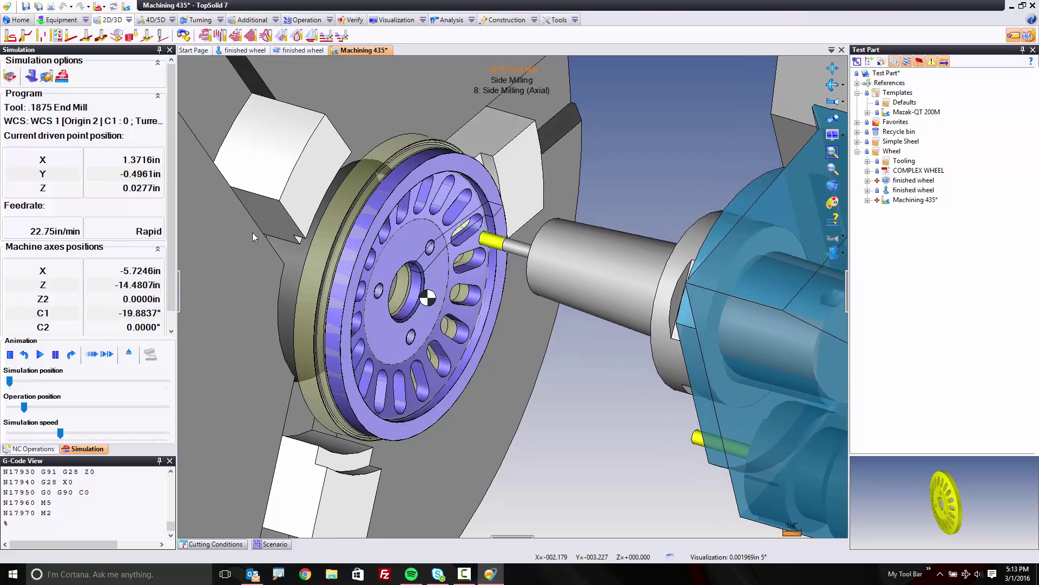
pyautogui.click(129, 353)
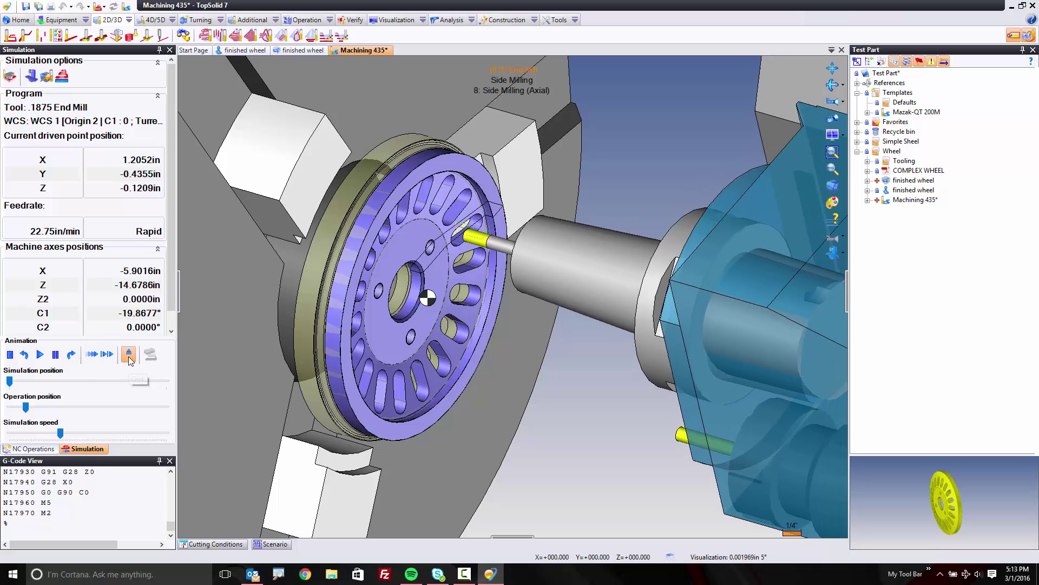